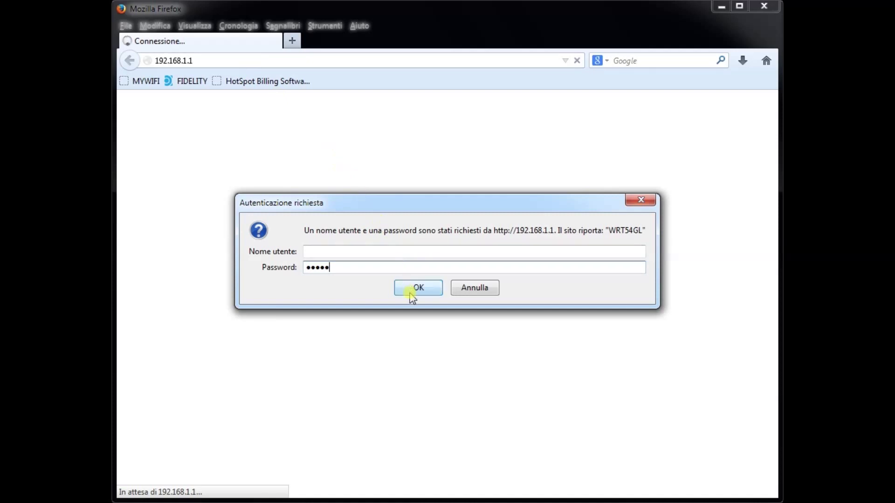
Sign in to the router admin at 192.168.1.1 to reach Setup › Basic Setup.
{"action": "left_click", "coordinate": [410, 293]}
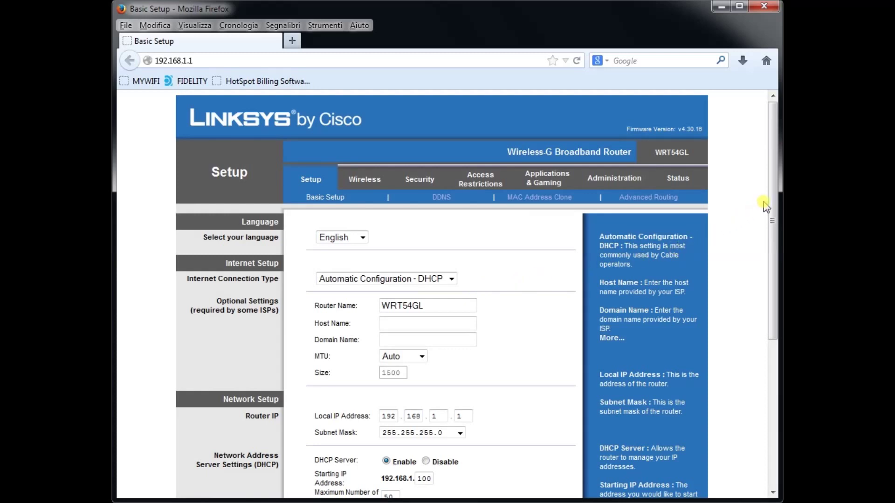
Change the Local IP Address's third octet to 50 (192.168.50.1) and save the settings.
{"action": "left_click_drag", "start_coordinate": [771, 201], "coordinate": [771, 316]}
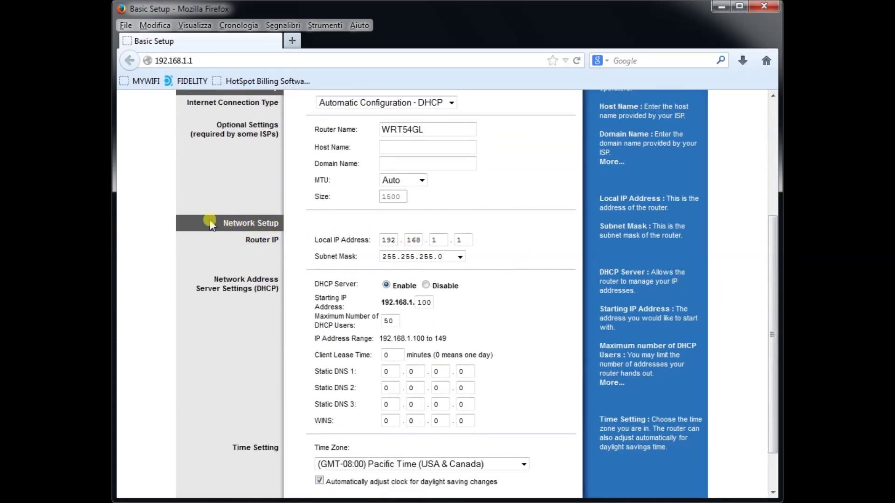
{"action": "double_click", "coordinate": [438, 239]}
{"action": "type", "text": "50"}
{"action": "scroll", "coordinate": [769, 294], "scroll_direction": "down", "scroll_amount": 2}
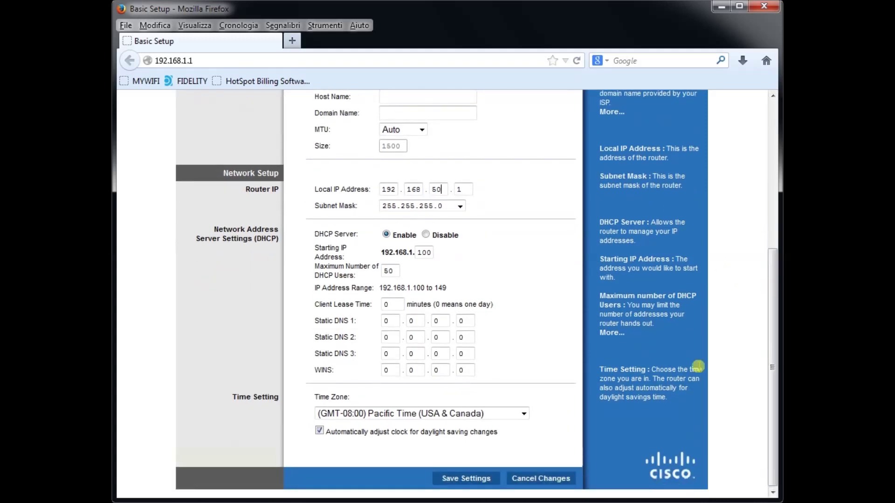
{"action": "left_click", "coordinate": [476, 480]}
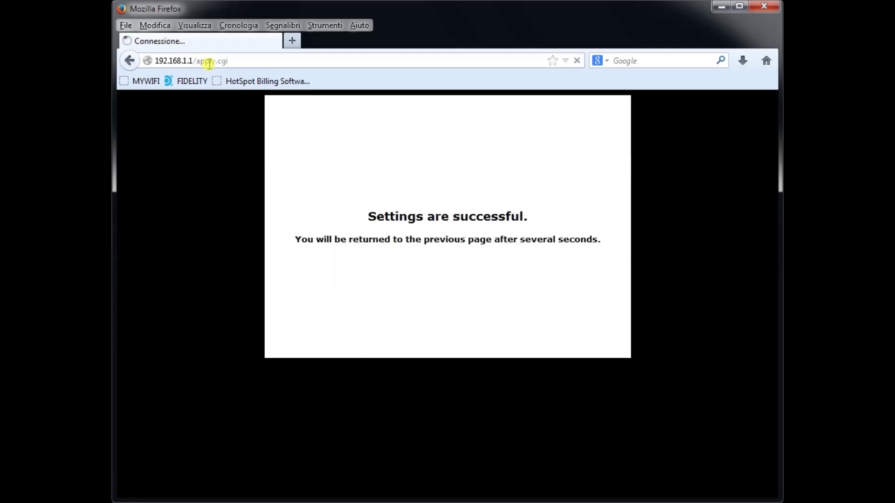
{"action": "left_click", "coordinate": [207, 62]}
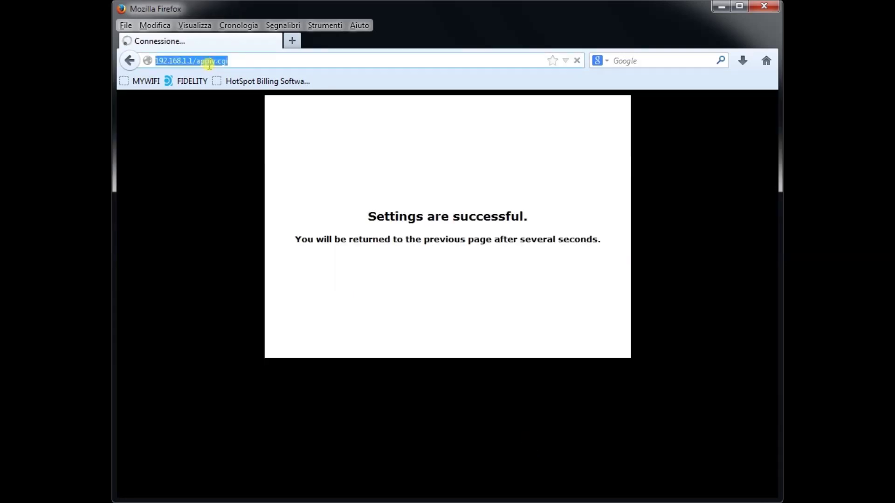
{"action": "type", "text": "www"}
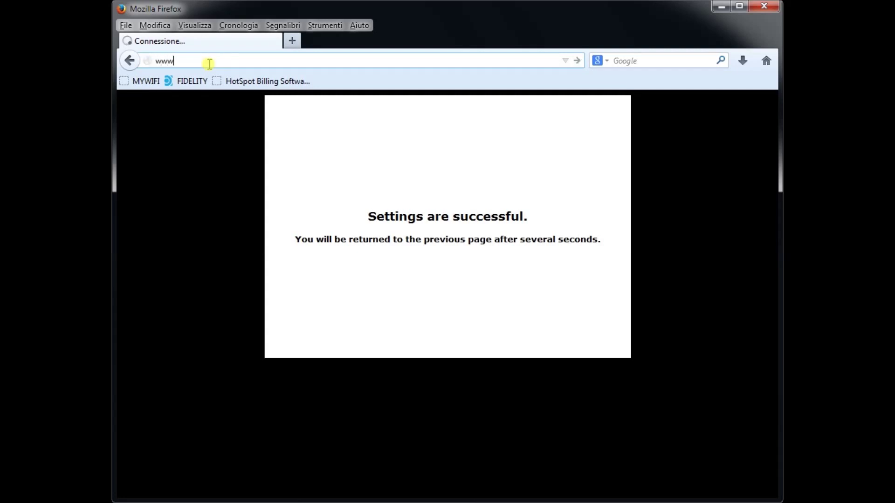
{"action": "type", "text": ".dd-wrt.com"}
{"action": "left_click", "coordinate": [577, 61]}
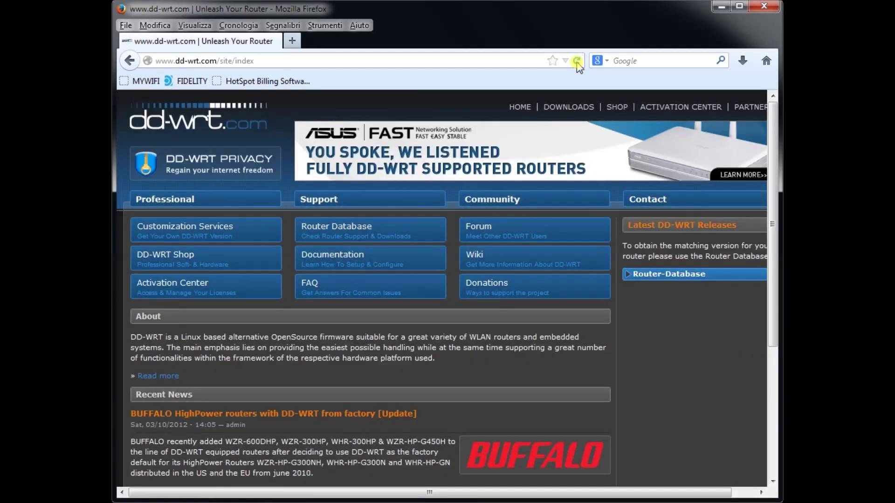
{"action": "left_click", "coordinate": [354, 232]}
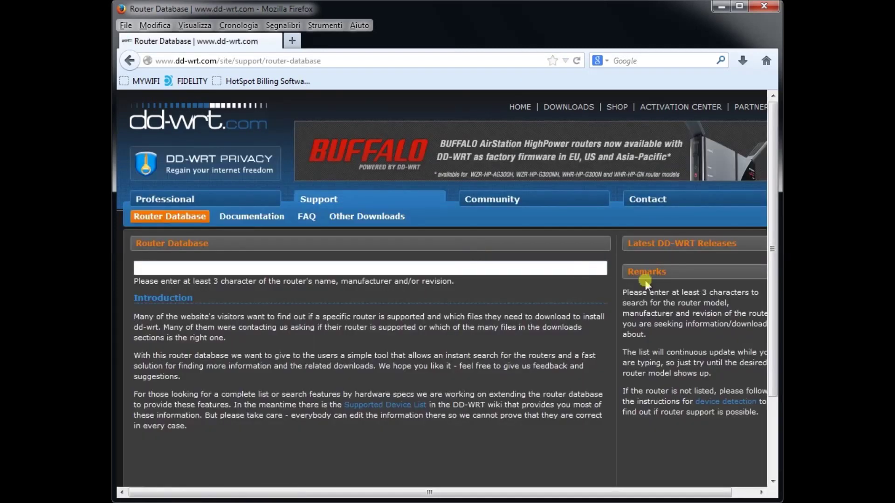
Search the Router Database for wrt54gl, open the Linksys WRT54GL entry, and download dd-wrt.v24_mini_generic.bin.
{"action": "scroll", "coordinate": [769, 252], "scroll_direction": "down", "scroll_amount": 1}
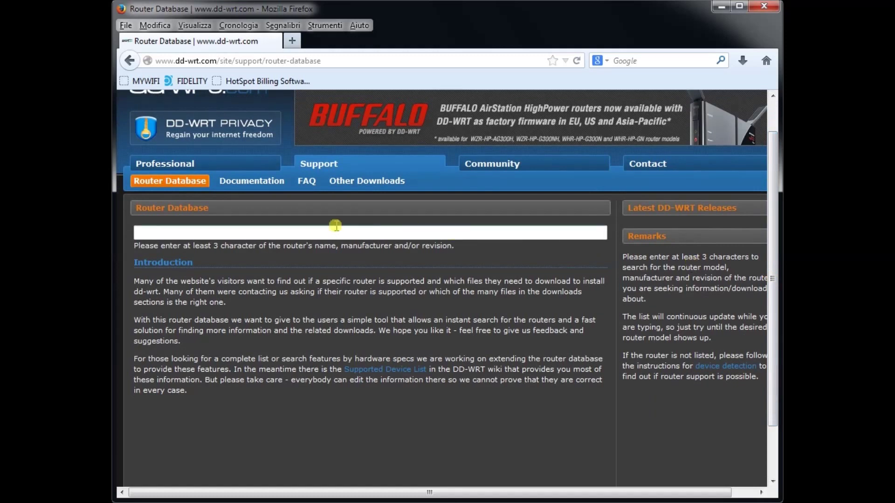
{"action": "left_click", "coordinate": [224, 234]}
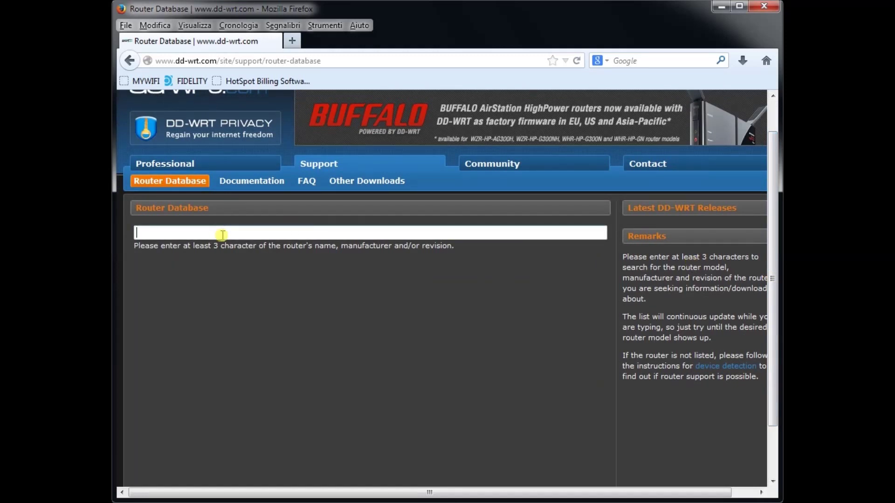
{"action": "type", "text": "wrt54gl"}
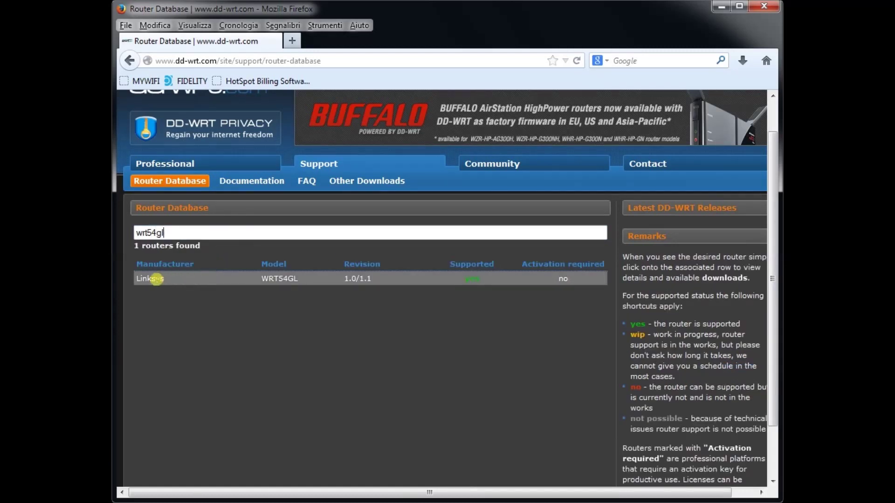
{"action": "left_click", "coordinate": [156, 279]}
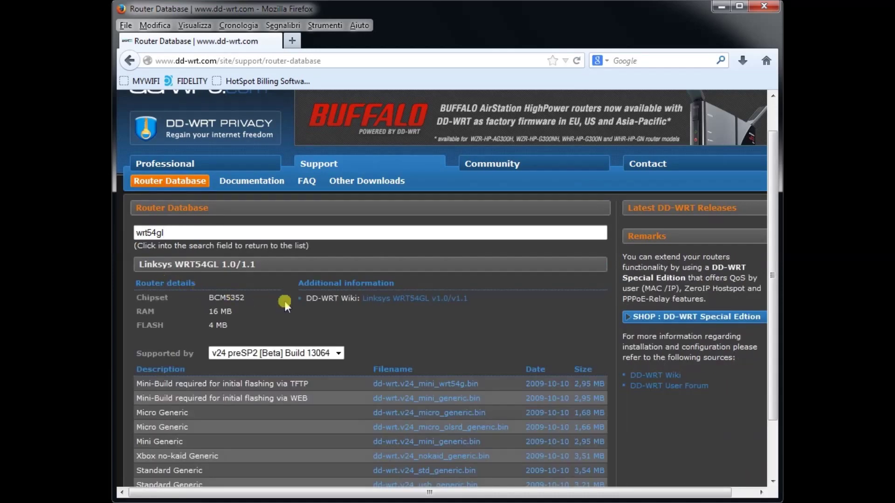
{"action": "left_click_drag", "start_coordinate": [771, 333], "coordinate": [769, 396]}
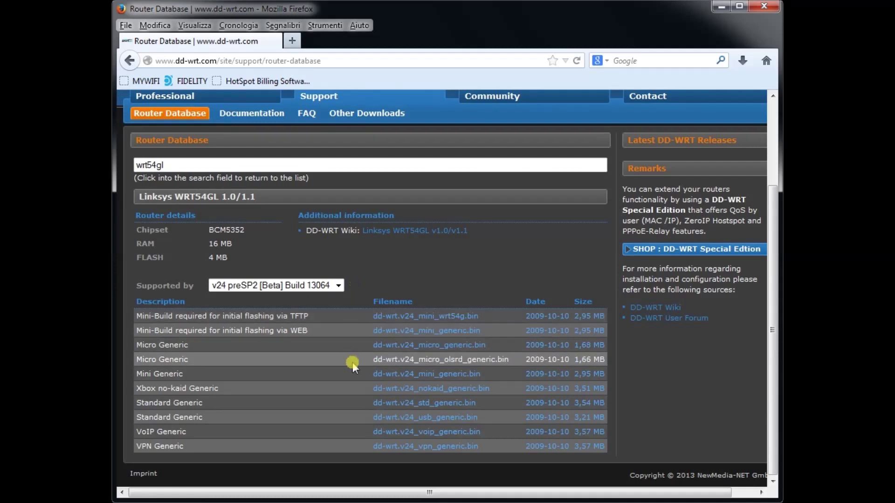
{"action": "left_click", "coordinate": [390, 373]}
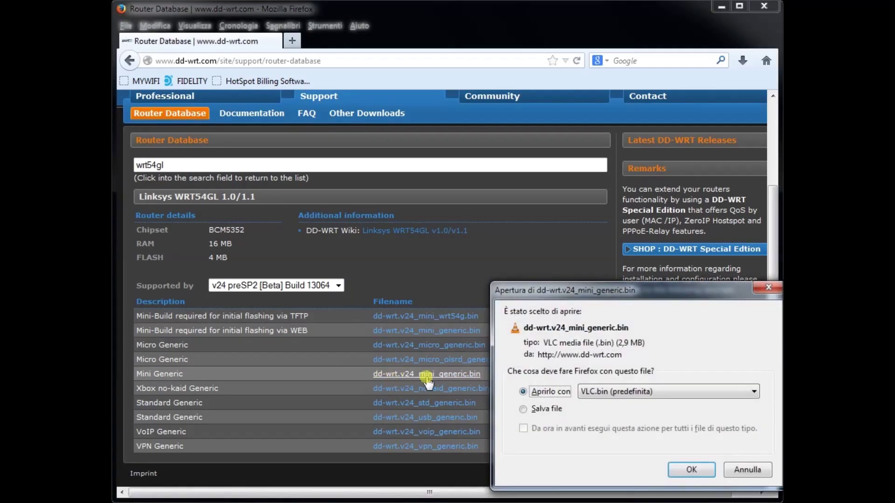
Save both dd-wrt.v24_mini_generic.bin and dd-wrt.v24_std_generic.bin firmware files to disk.
{"action": "left_click", "coordinate": [553, 410]}
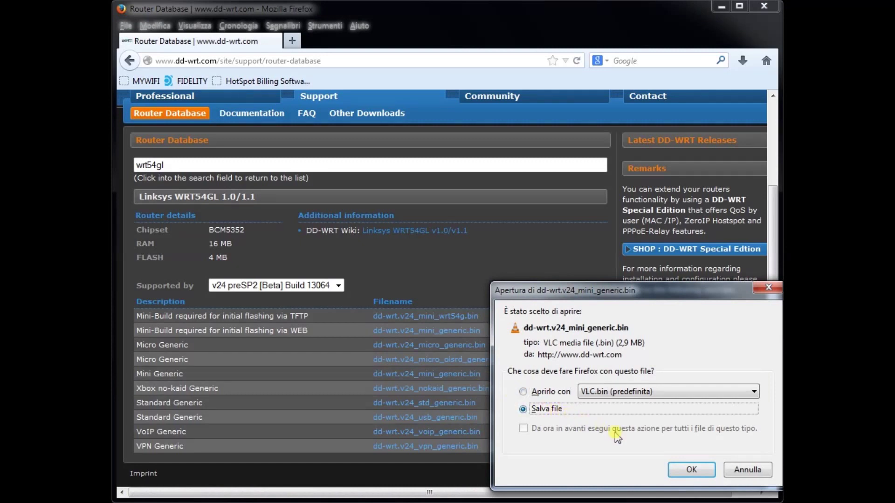
{"action": "left_click", "coordinate": [678, 468]}
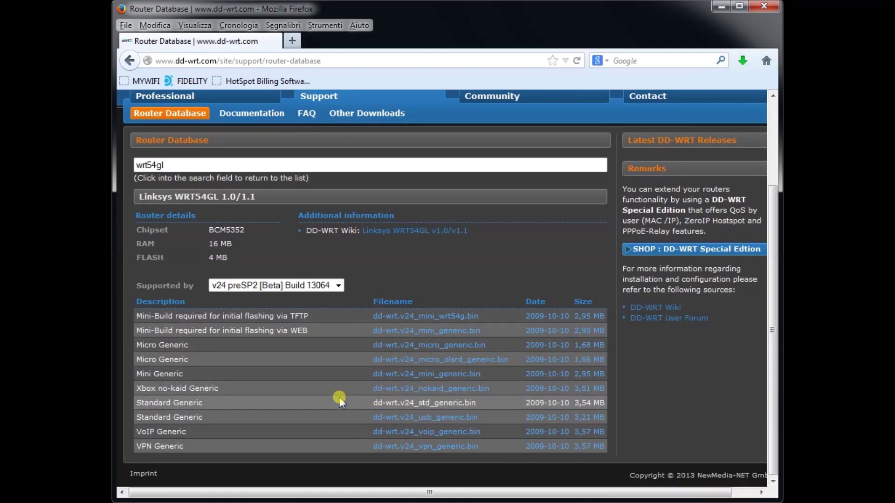
{"action": "left_click", "coordinate": [391, 404]}
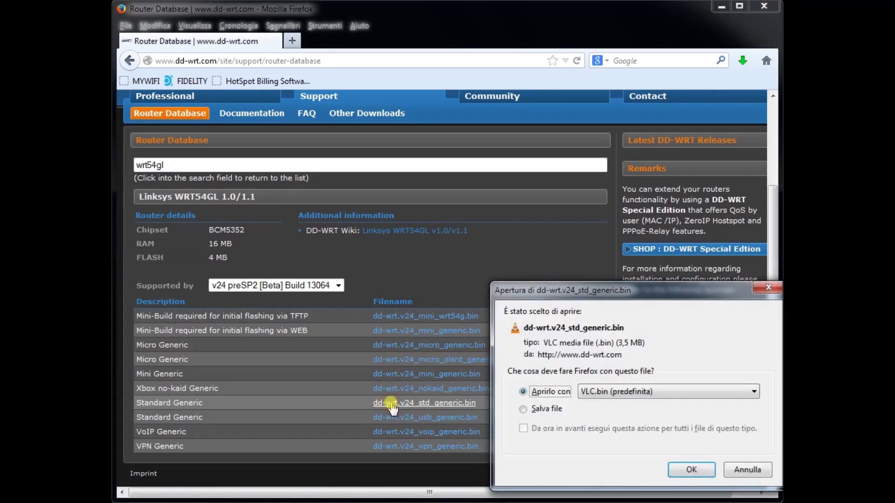
{"action": "left_click", "coordinate": [523, 410]}
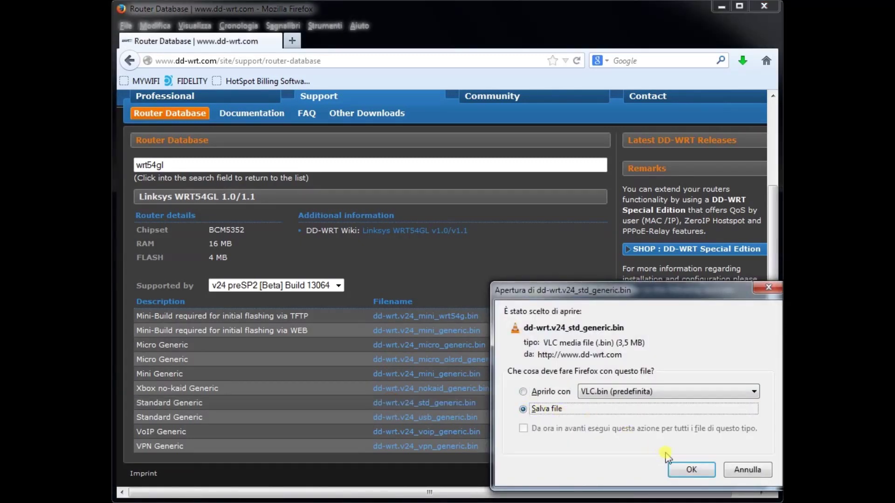
{"action": "left_click", "coordinate": [675, 467]}
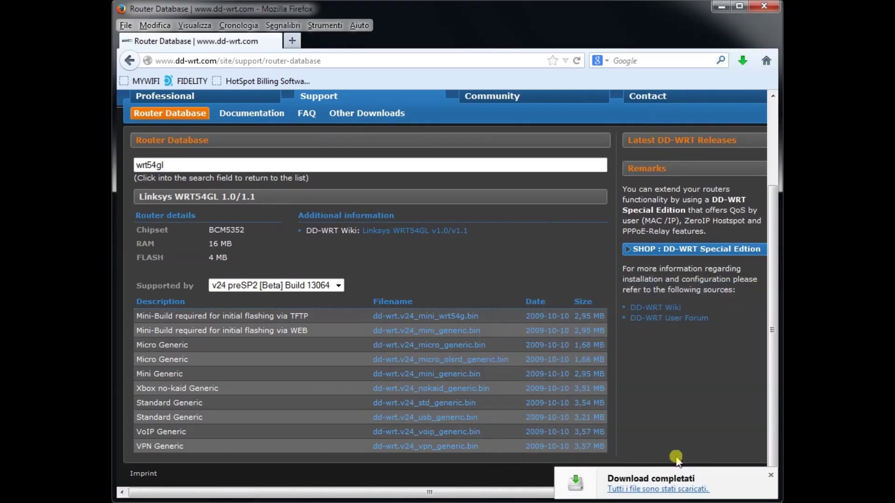
{"action": "left_click", "coordinate": [264, 61]}
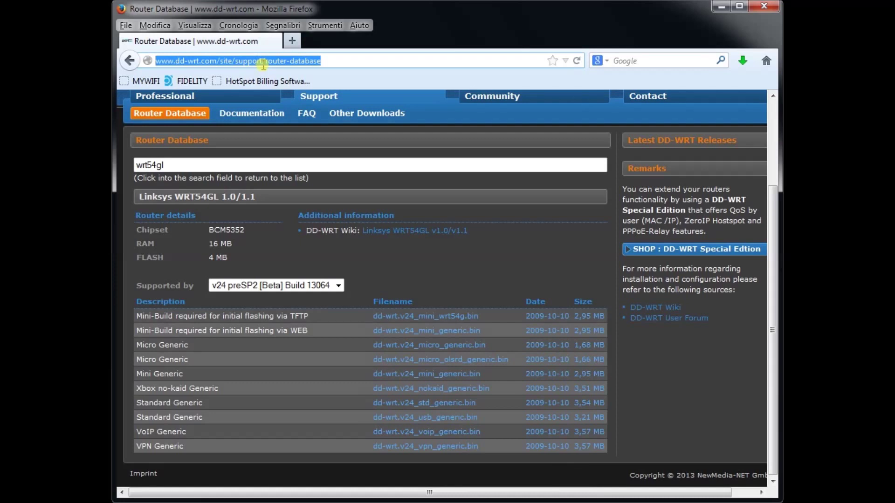
Reopen the router admin at 192.168.50.1, sign in with the router password, and go to Administration.
{"action": "type", "text": "192.168.50.1"}
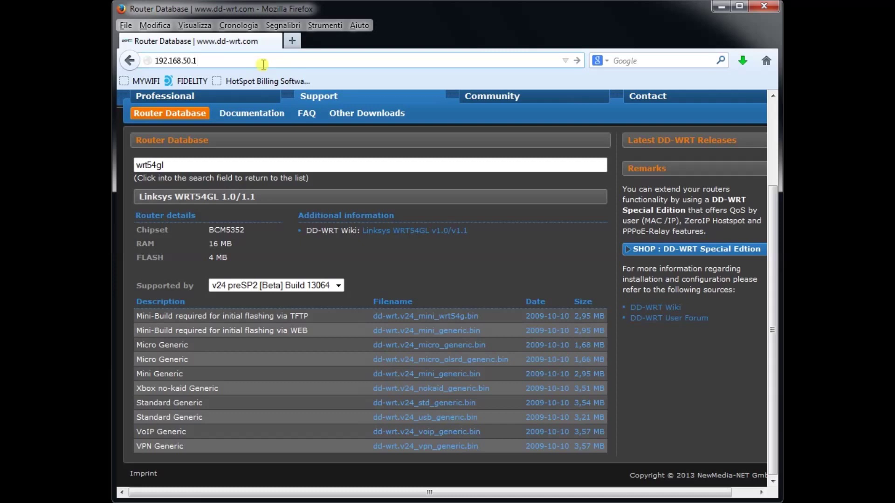
{"action": "key", "text": "Return"}
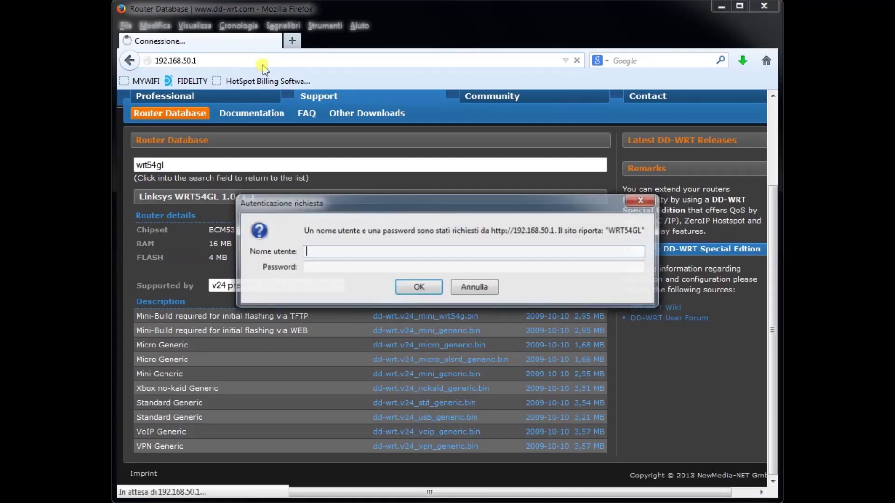
{"action": "key", "text": "Tab"}
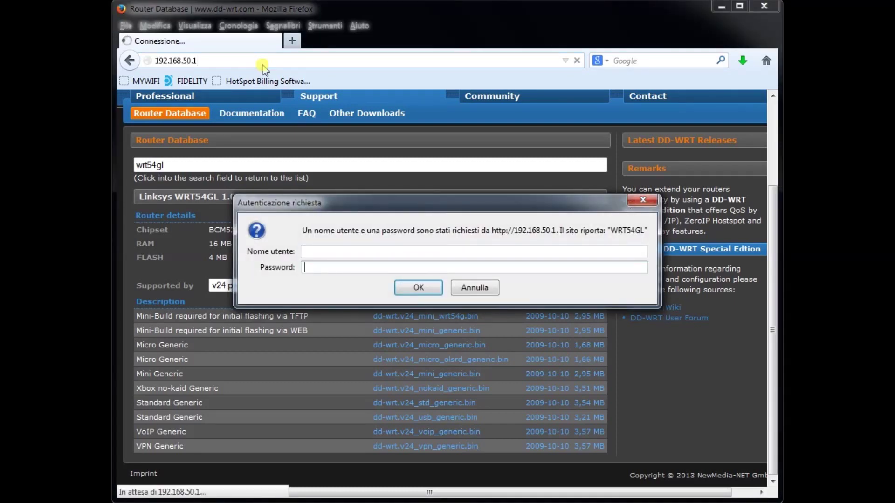
{"action": "type", "text": "admin"}
{"action": "left_click", "coordinate": [417, 287]}
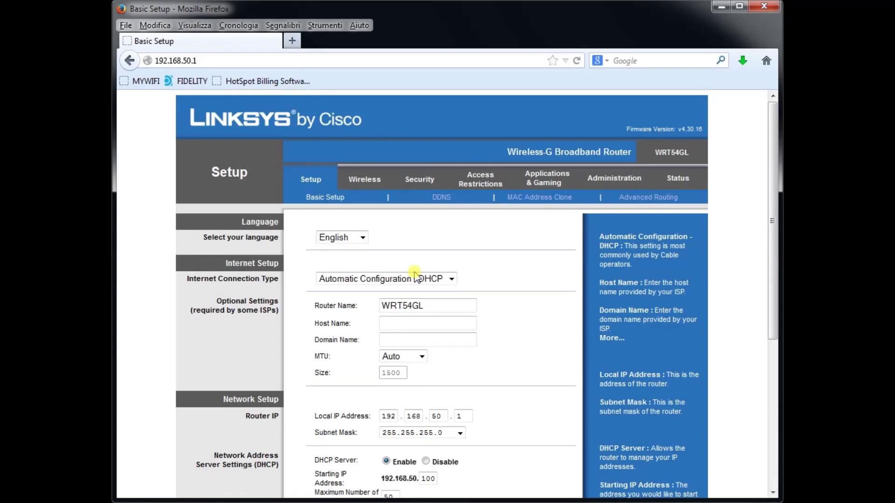
{"action": "left_click", "coordinate": [598, 185]}
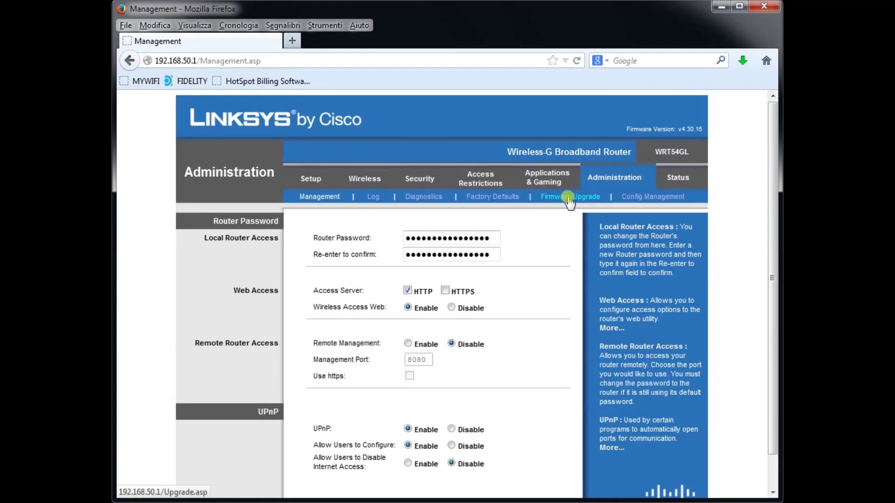
Upload dd-wrt.v24_mini_generic.bin from Downloads in Firmware Upgrade and start the flash.
{"action": "left_click", "coordinate": [568, 198]}
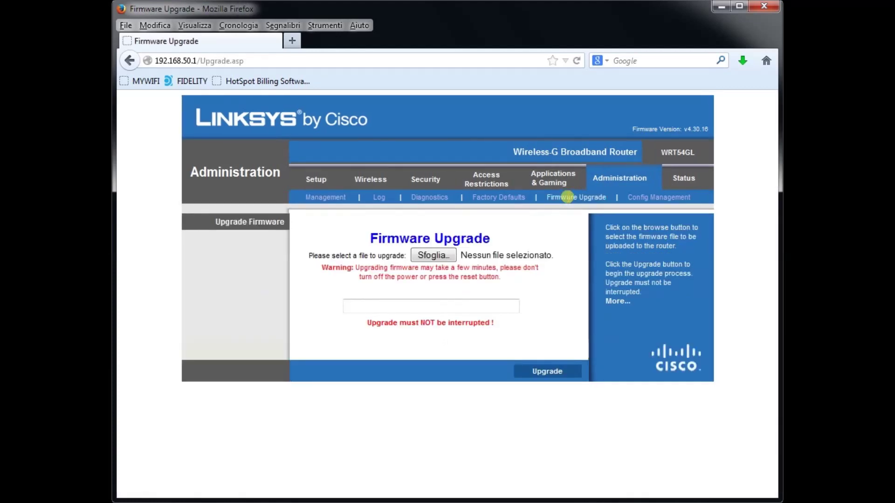
{"action": "left_click", "coordinate": [450, 257]}
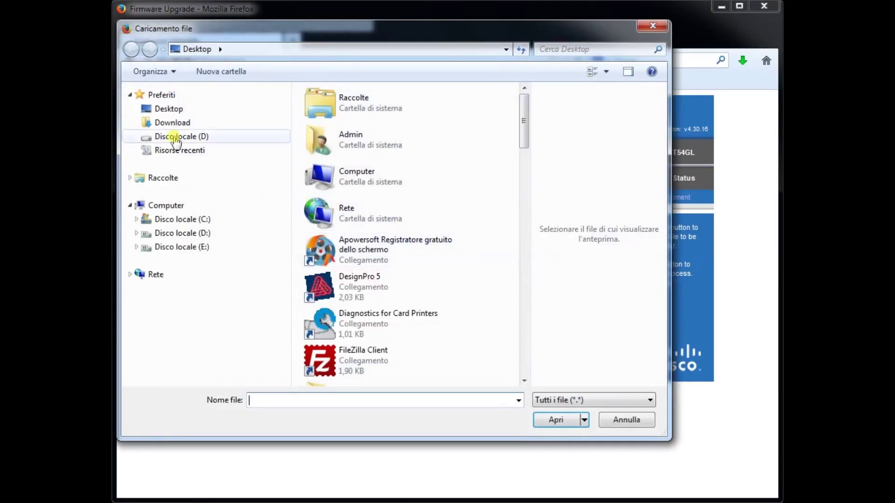
{"action": "left_click", "coordinate": [173, 123]}
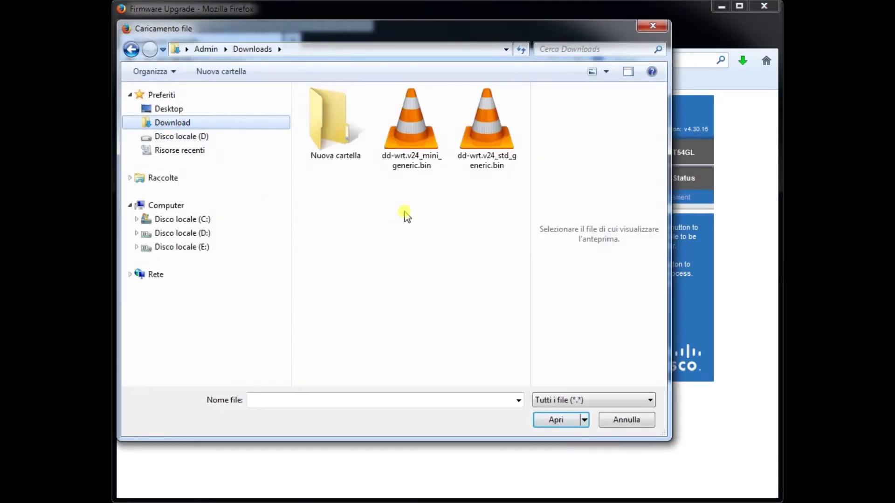
{"action": "left_click", "coordinate": [413, 158]}
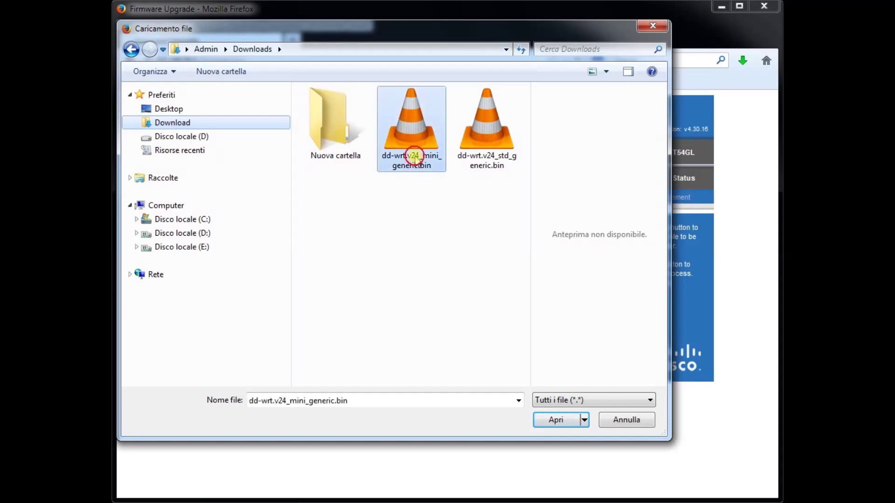
{"action": "left_click", "coordinate": [561, 421]}
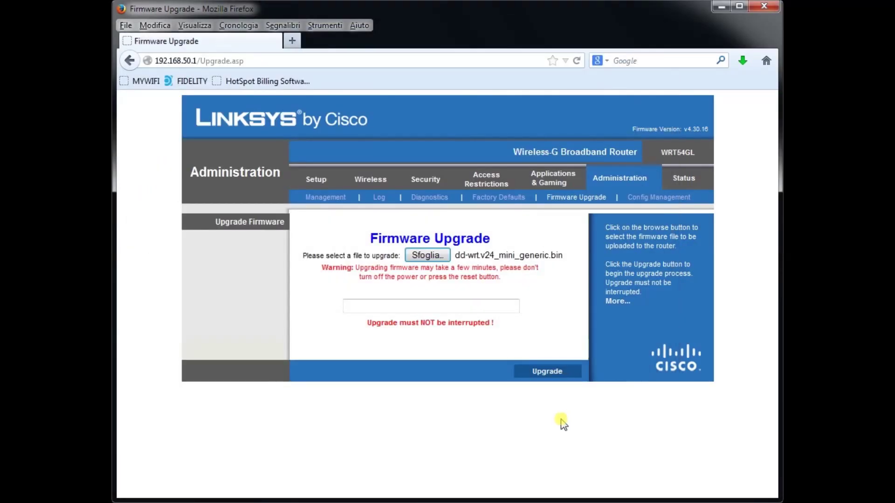
{"action": "left_click", "coordinate": [548, 372]}
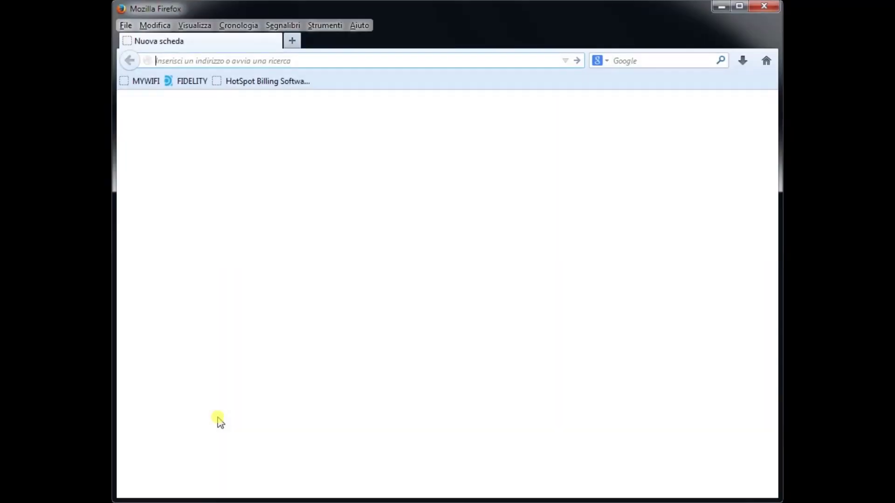
Load the router's new DD-WRT page at 192.168.50.1.
{"action": "left_click", "coordinate": [232, 62]}
{"action": "type", "text": "1"}
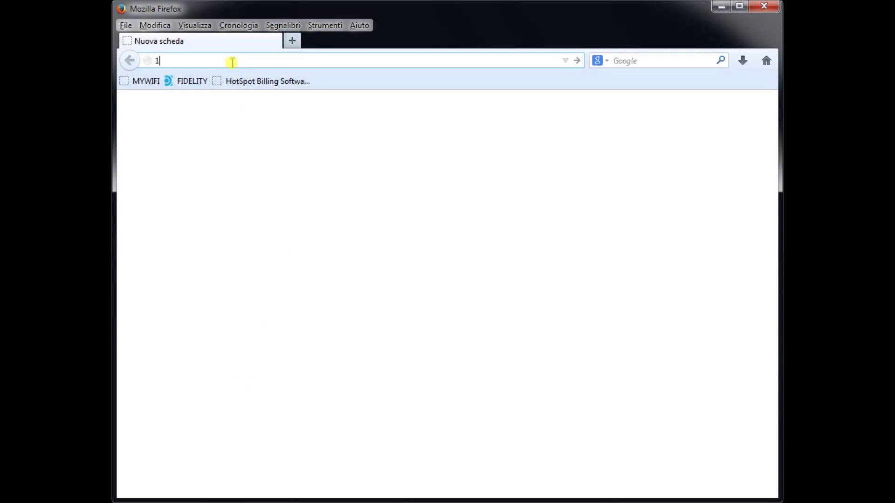
{"action": "type", "text": "92.168.50.1"}
{"action": "key", "text": "Return"}
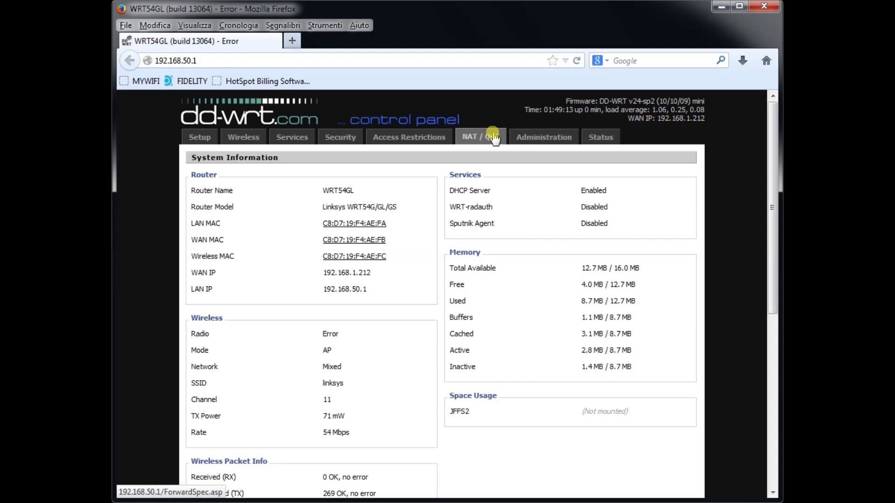
Open Administration and log in as root with the router password.
{"action": "left_click", "coordinate": [535, 139]}
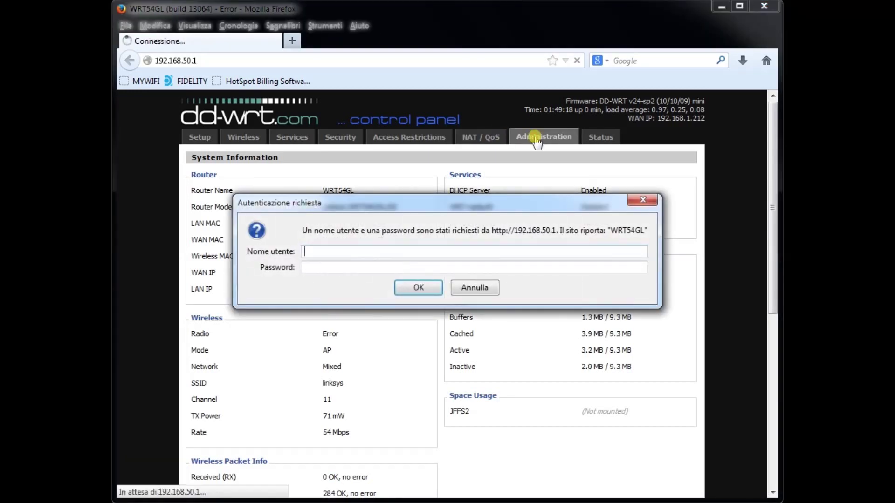
{"action": "type", "text": "root"}
{"action": "key", "text": "Tab"}
{"action": "type", "text": "admin"}
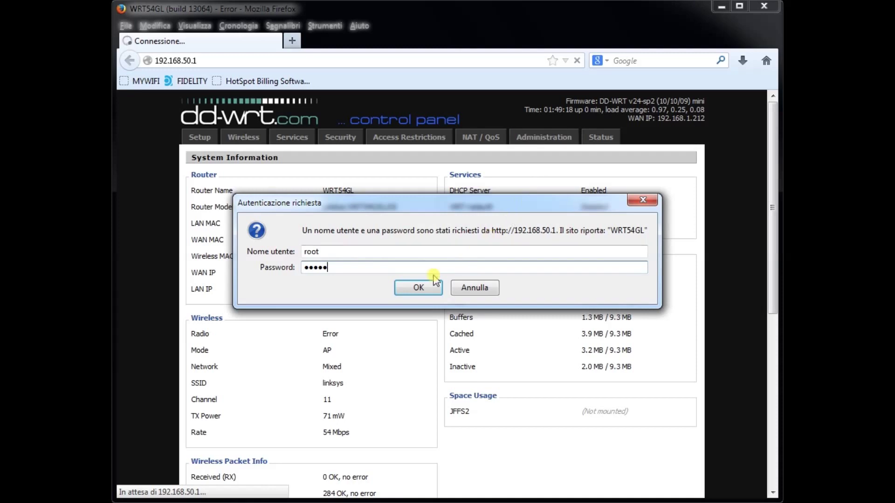
{"action": "left_click", "coordinate": [416, 289]}
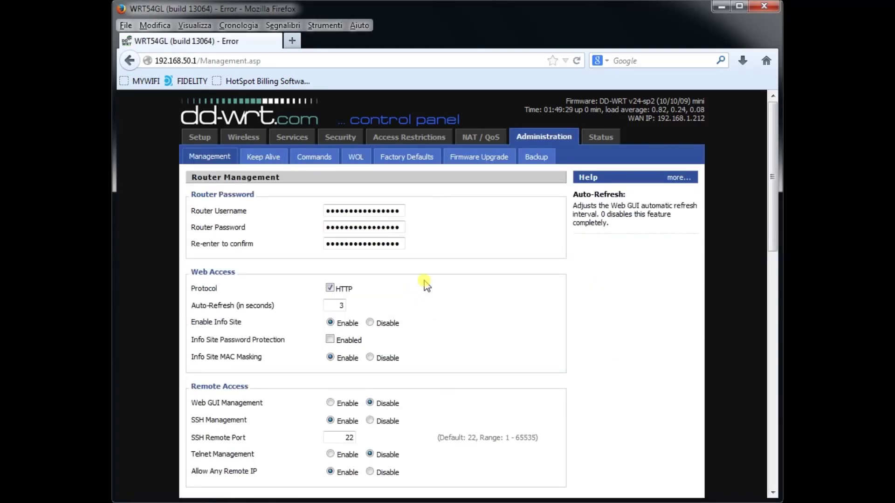
Upload dd-wrt.v24_std_generic.bin from Downloads in Firmware Upgrade and flash it.
{"action": "left_click", "coordinate": [485, 157]}
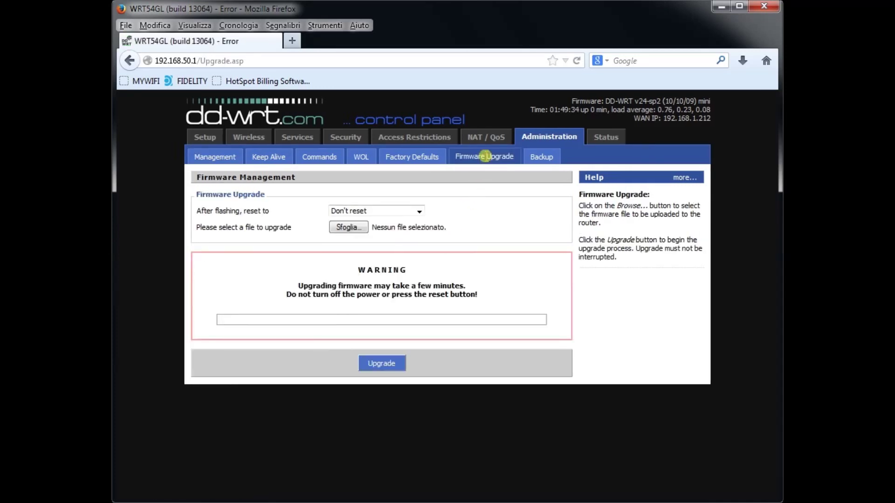
{"action": "left_click", "coordinate": [368, 227]}
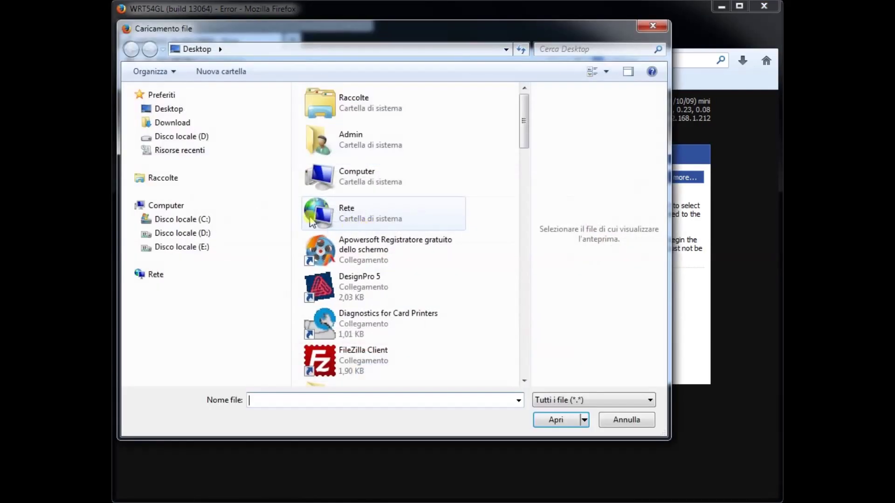
{"action": "left_click", "coordinate": [185, 123]}
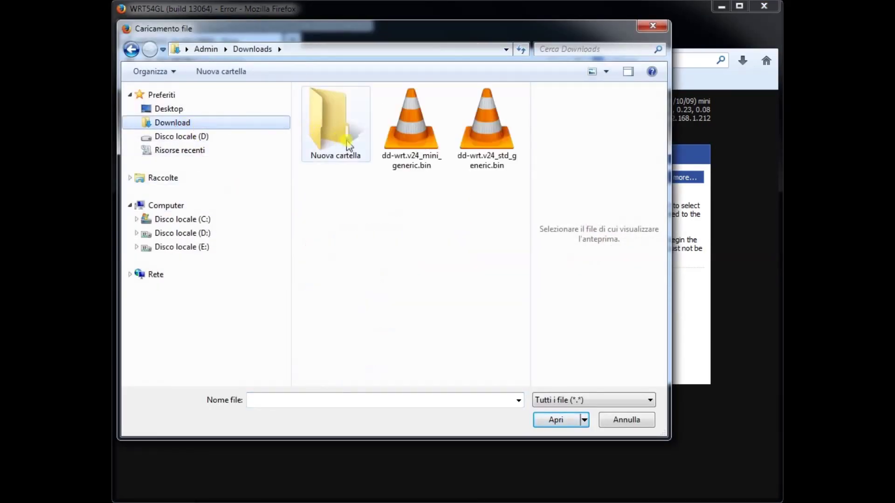
{"action": "left_click", "coordinate": [478, 158]}
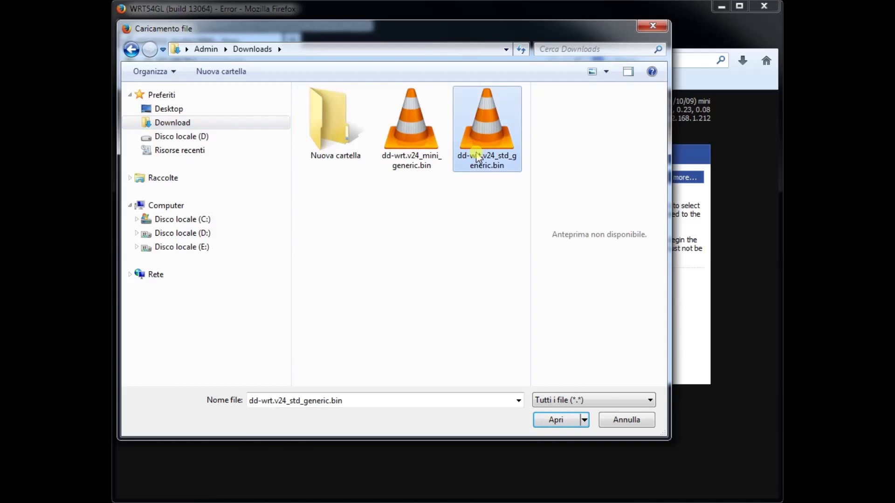
{"action": "left_click", "coordinate": [548, 417]}
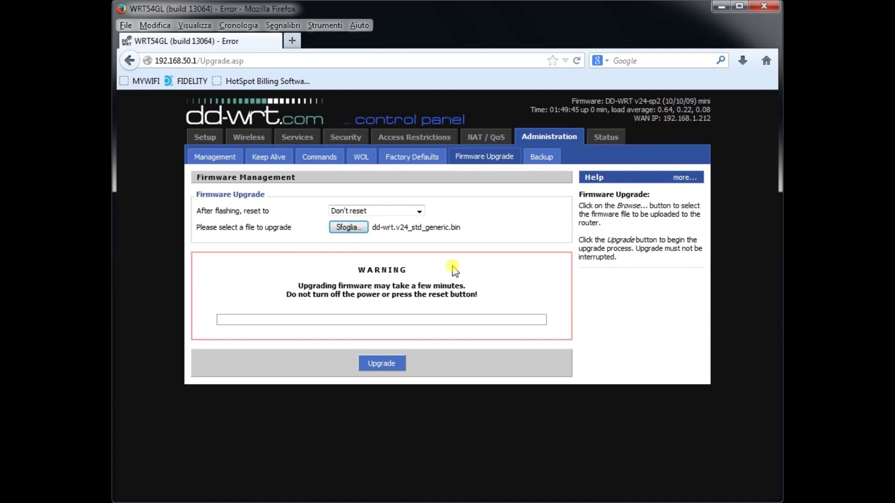
{"action": "left_click", "coordinate": [389, 362]}
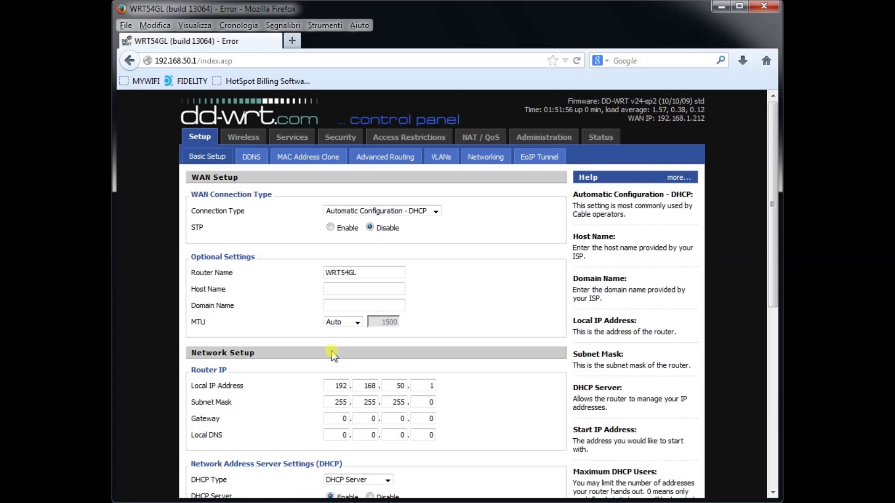
Switch the WAN connection type to Static IP and adjust the WAN IP (192.168.1.100).
{"action": "scroll", "coordinate": [333, 355], "scroll_direction": "down", "scroll_amount": 2}
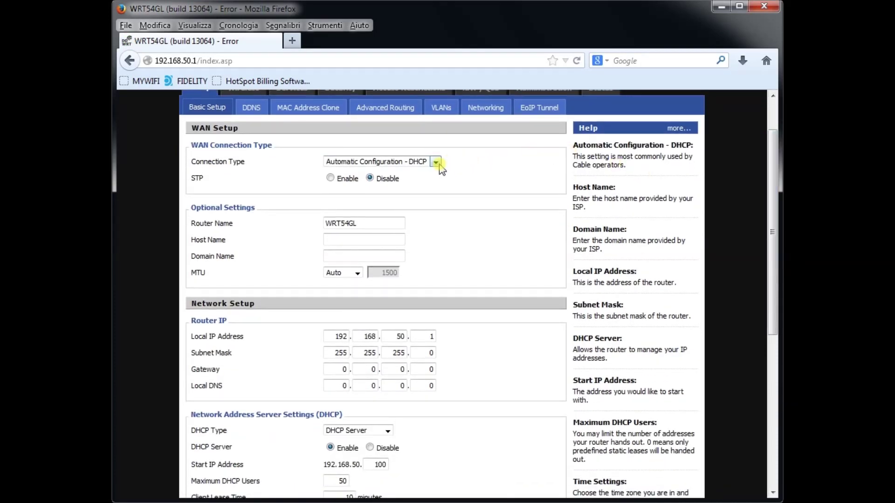
{"action": "left_click", "coordinate": [435, 162]}
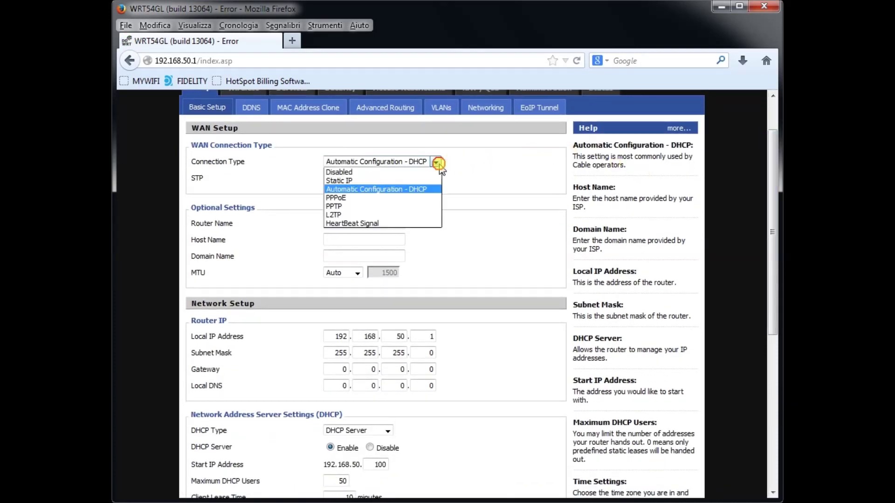
{"action": "left_click", "coordinate": [381, 180]}
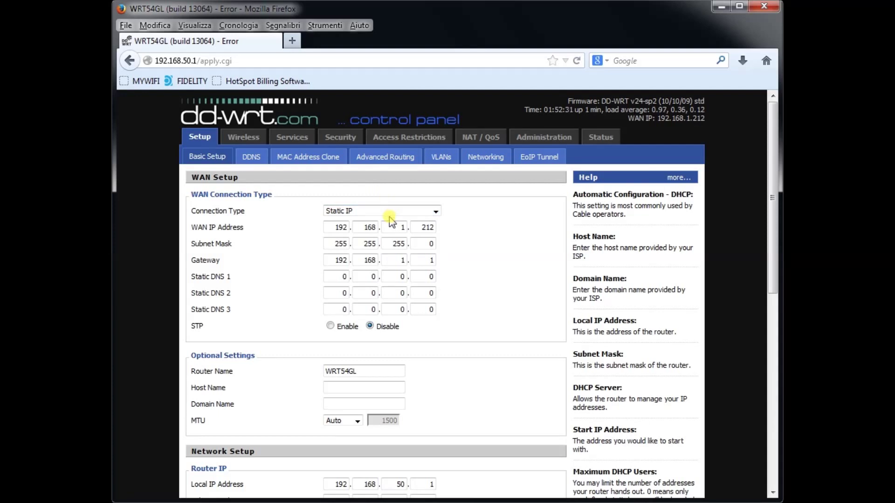
{"action": "double_click", "coordinate": [433, 227]}
{"action": "type", "text": "100"}
Set Static DNS 1 to 8.8.8.8.
{"action": "double_click", "coordinate": [345, 276]}
{"action": "double_click", "coordinate": [374, 276]}
{"action": "type", "text": "8"}
{"action": "double_click", "coordinate": [401, 275]}
{"action": "type", "text": "8"}
{"action": "double_click", "coordinate": [431, 277]}
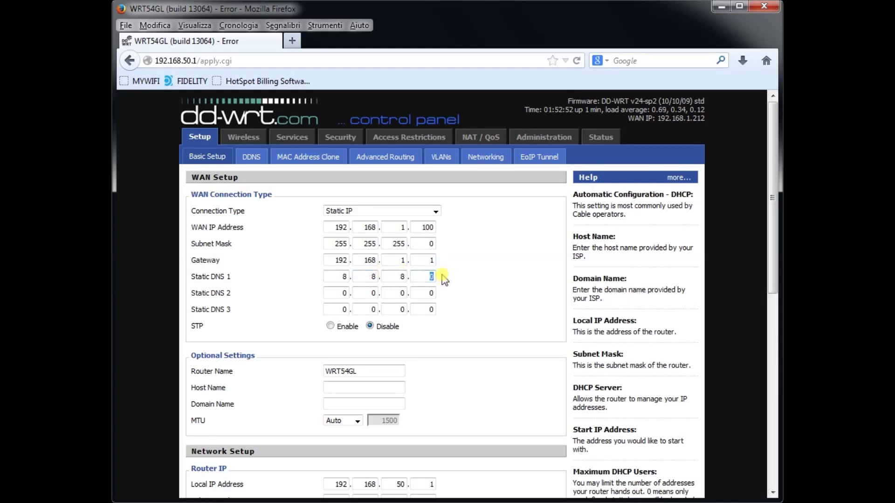
Set Static DNS 2 to 8.8.4.4 and save and apply the WAN settings.
{"action": "double_click", "coordinate": [349, 291]}
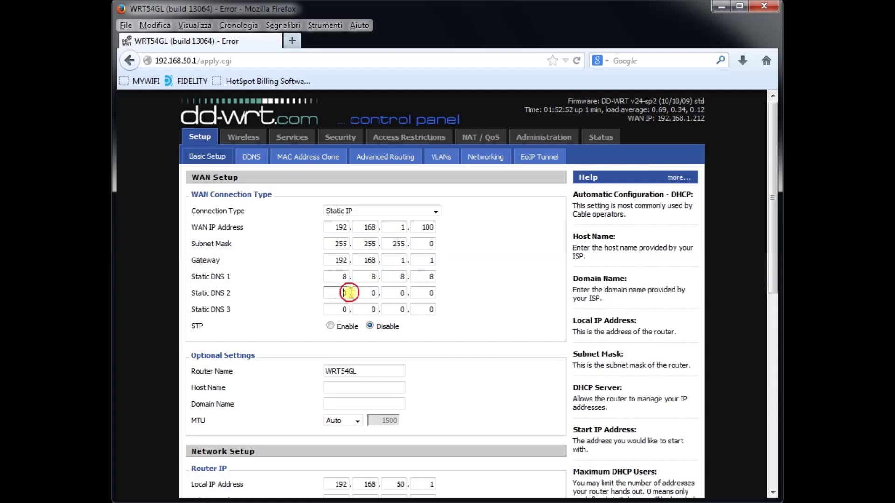
{"action": "double_click", "coordinate": [377, 291]}
{"action": "type", "text": "8"}
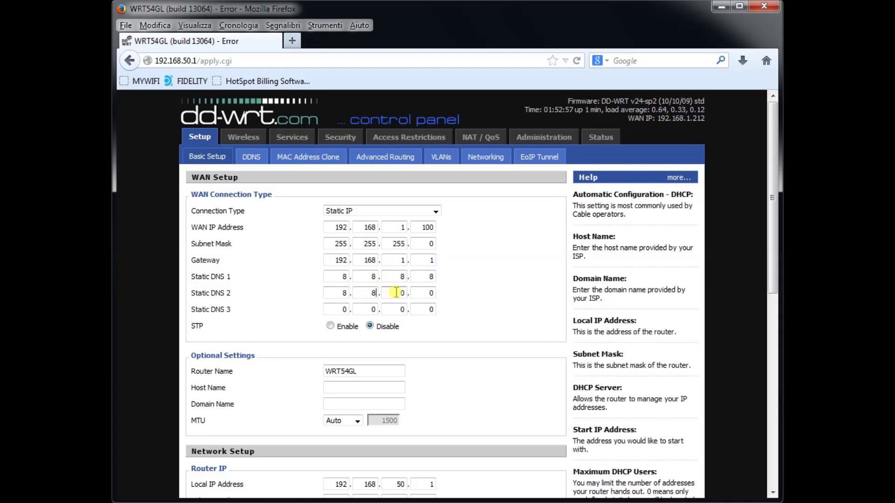
{"action": "double_click", "coordinate": [404, 291]}
{"action": "type", "text": "4"}
{"action": "double_click", "coordinate": [429, 292]}
{"action": "type", "text": "4"}
{"action": "left_click_drag", "start_coordinate": [772, 239], "coordinate": [775, 445]}
{"action": "left_click", "coordinate": [361, 477]}
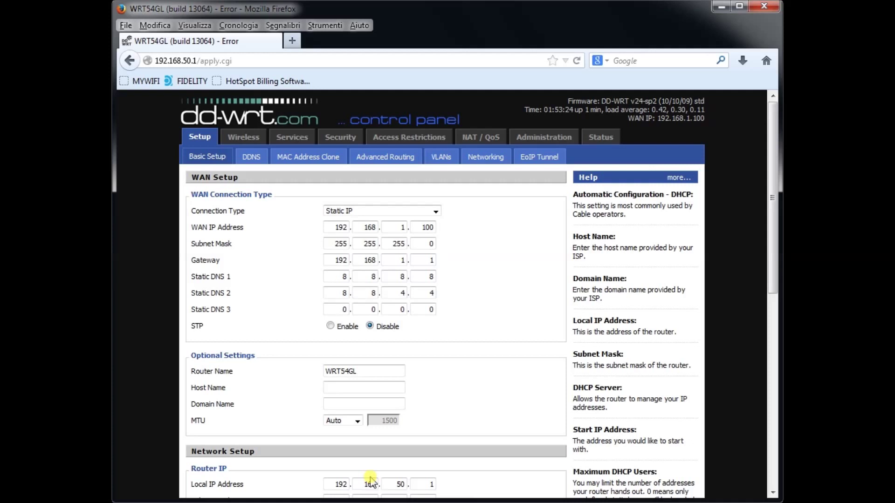
Load the My Wi-Fi Service site at app.mywifiservice.com.
{"action": "left_click", "coordinate": [207, 65]}
{"action": "type", "text": "app."}
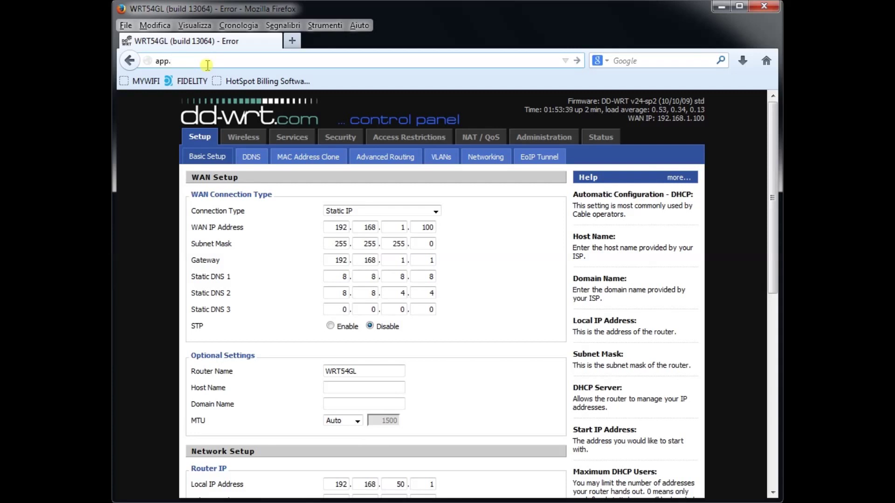
{"action": "type", "text": "mywifiservice.com"}
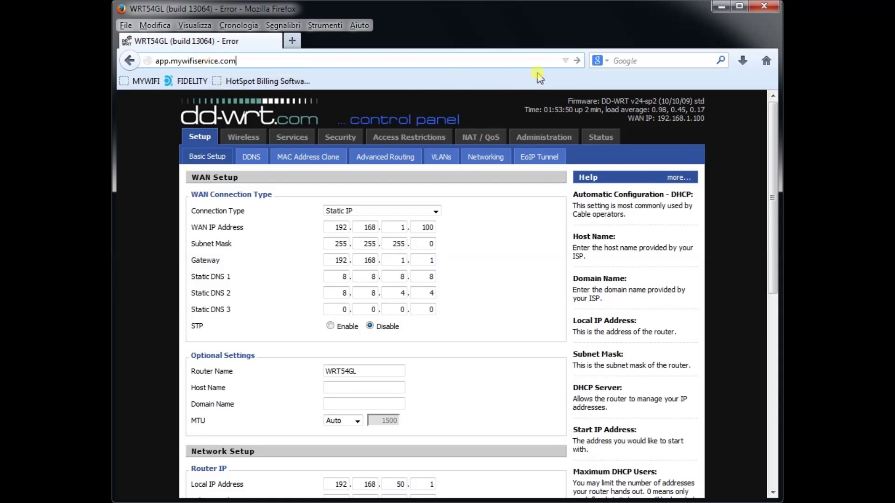
{"action": "left_click", "coordinate": [578, 61]}
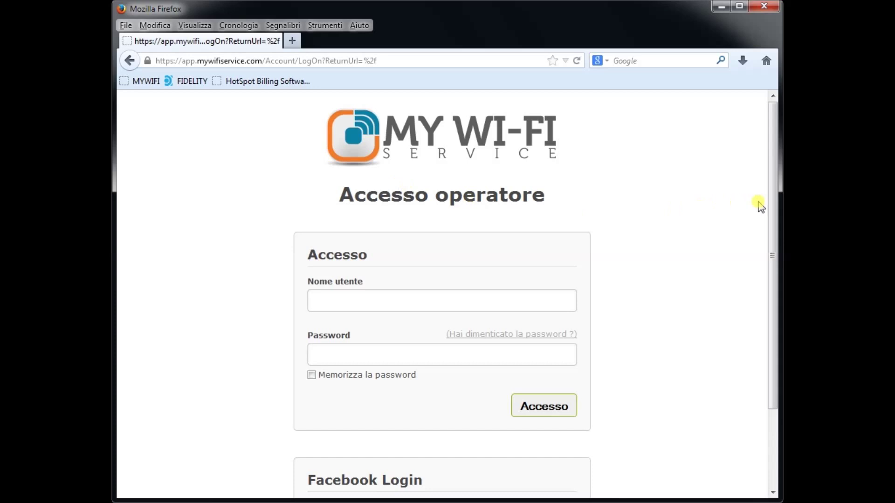
{"action": "left_click_drag", "start_coordinate": [771, 205], "coordinate": [770, 236]}
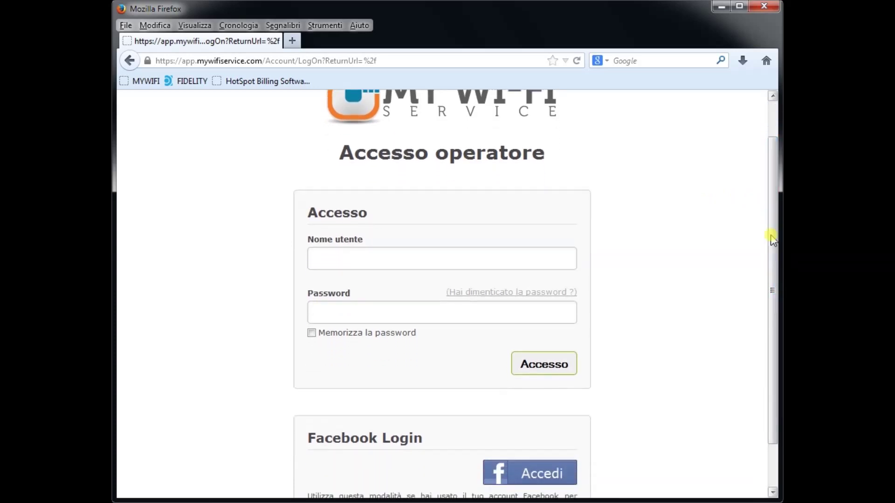
Sign in with the operator username and password to reach the registered users list.
{"action": "left_click", "coordinate": [399, 259]}
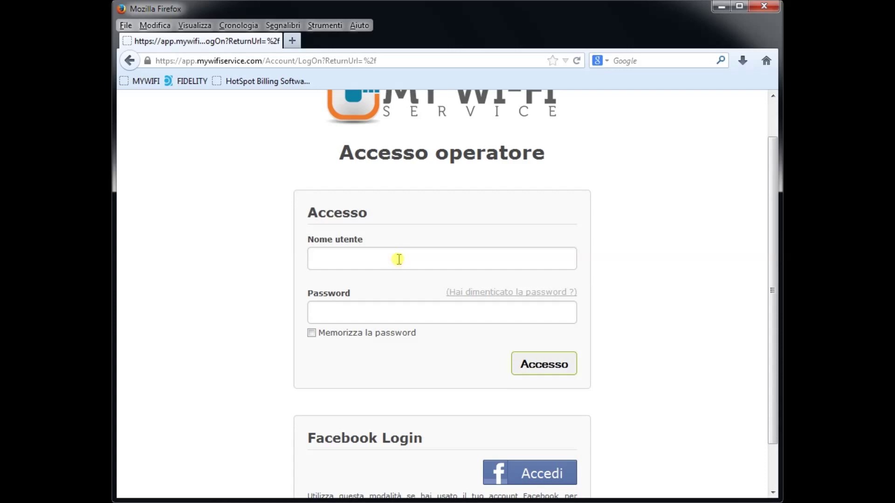
{"action": "type", "text": "testsoftvision"}
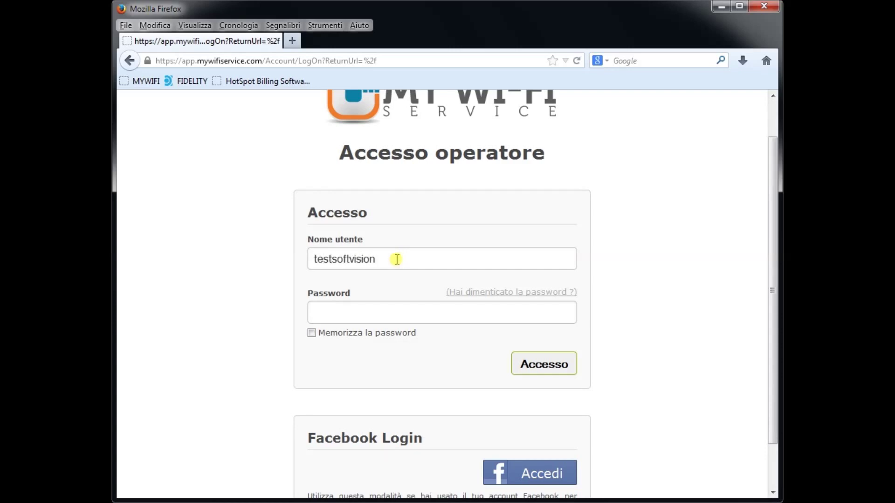
{"action": "left_click", "coordinate": [373, 310]}
{"action": "type", "text": "test1234"}
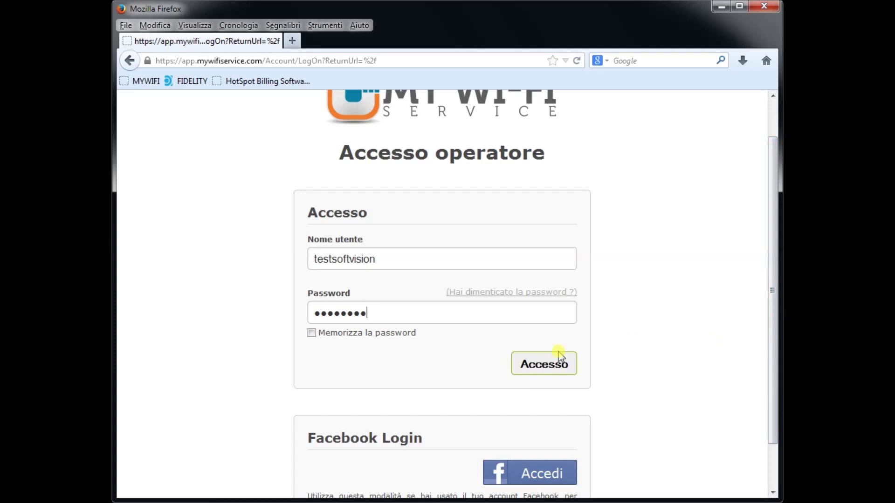
{"action": "left_click", "coordinate": [548, 365]}
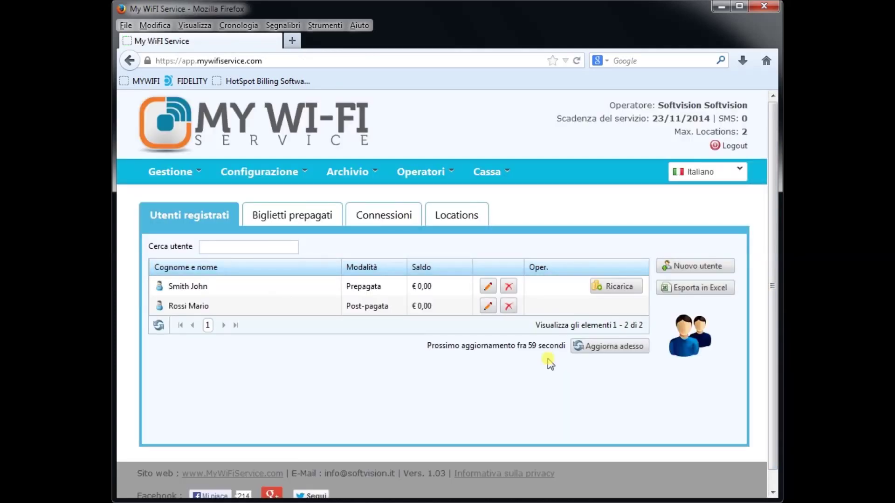
Copy the Default Location's wget configuration setup script to the clipboard, then close its window.
{"action": "left_click", "coordinate": [477, 220]}
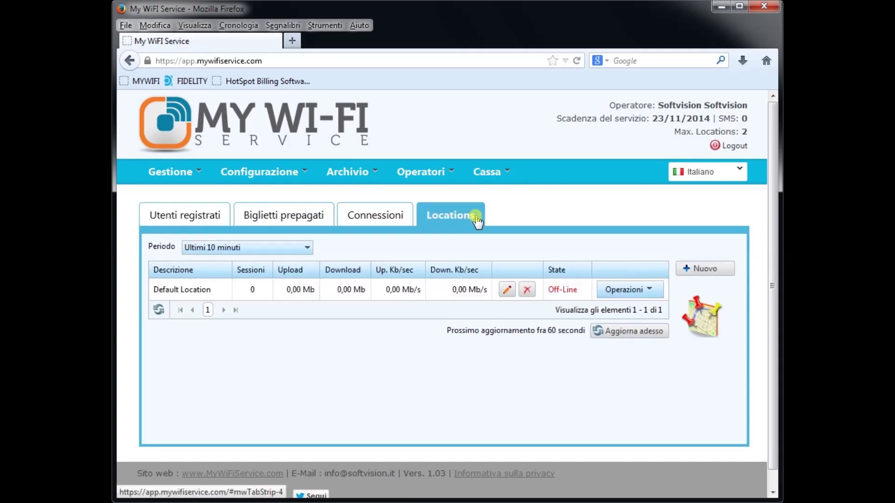
{"action": "left_click", "coordinate": [627, 289]}
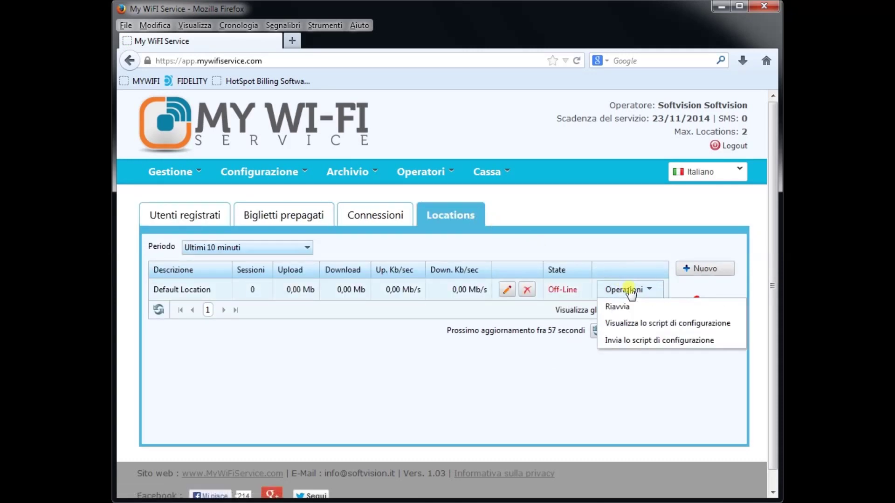
{"action": "left_click", "coordinate": [639, 325]}
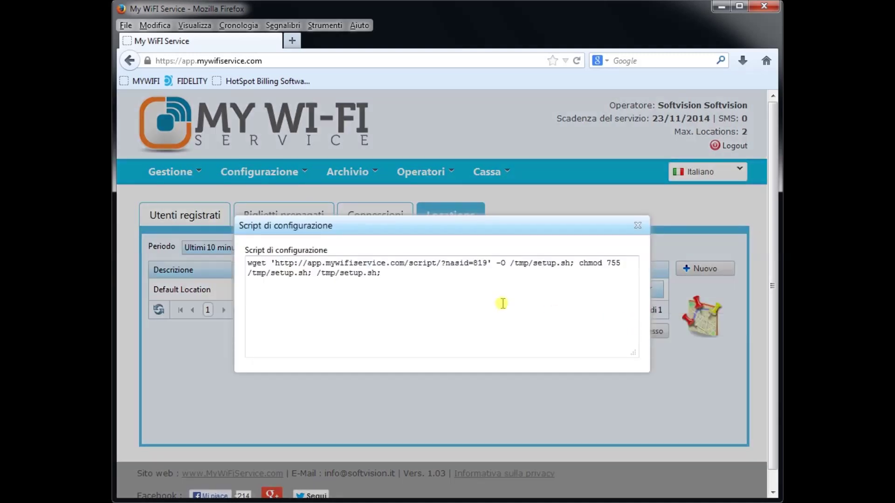
{"action": "left_click_drag", "start_coordinate": [400, 279], "coordinate": [240, 260]}
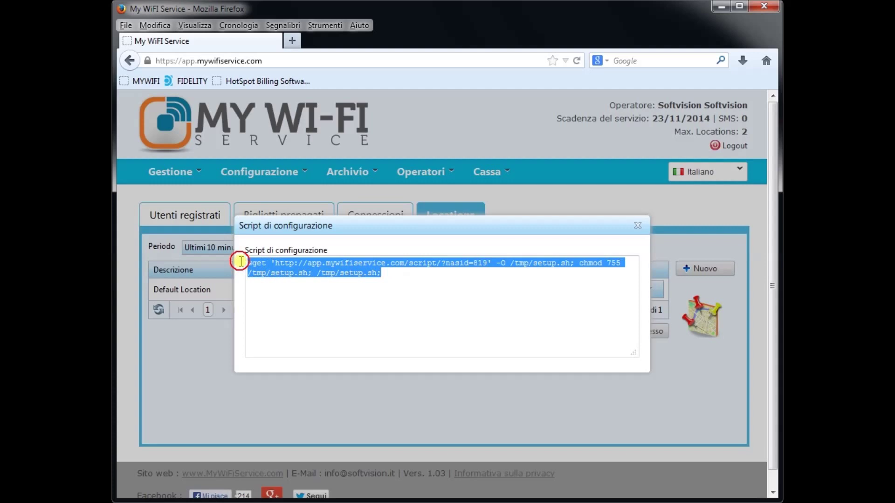
{"action": "right_click", "coordinate": [259, 264]}
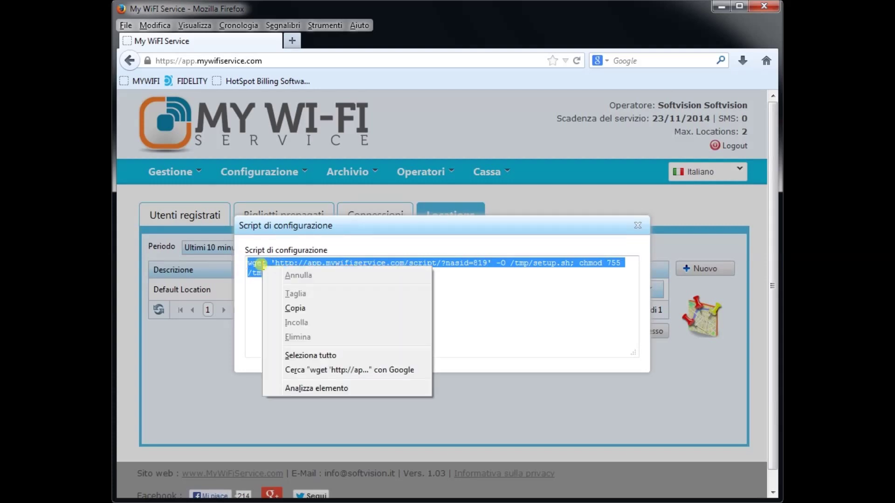
{"action": "left_click", "coordinate": [290, 308]}
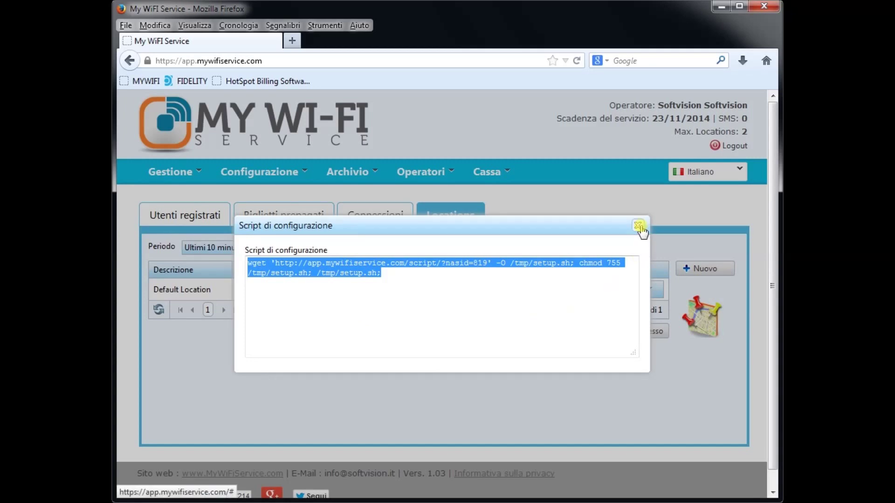
{"action": "left_click", "coordinate": [639, 226]}
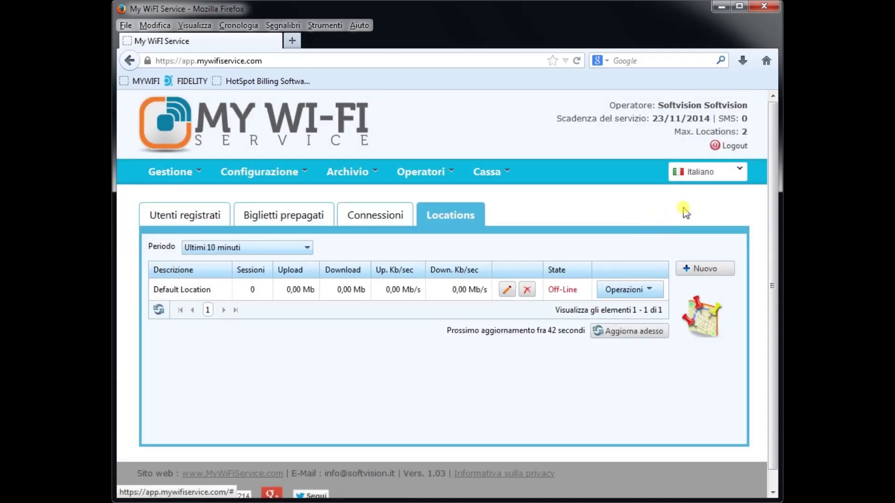
Log out of My Wi-Fi Service and return to the router panel at 192.168.50.1.
{"action": "left_click", "coordinate": [737, 147]}
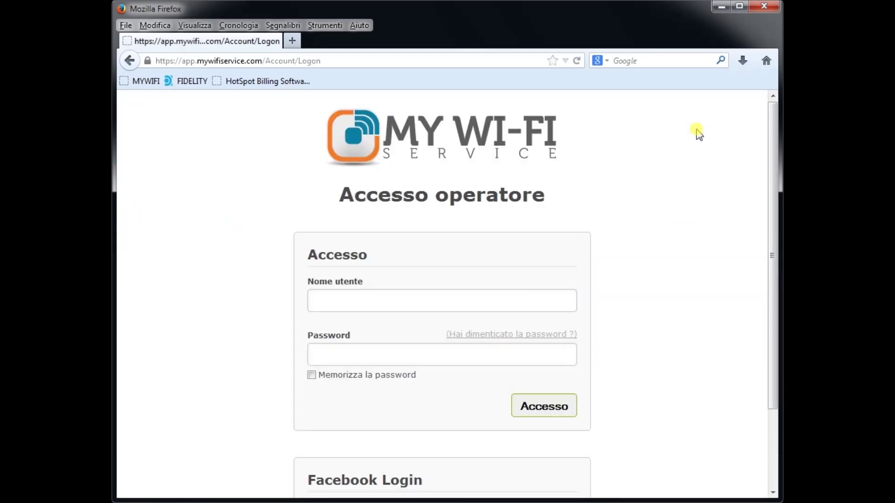
{"action": "left_click", "coordinate": [356, 61]}
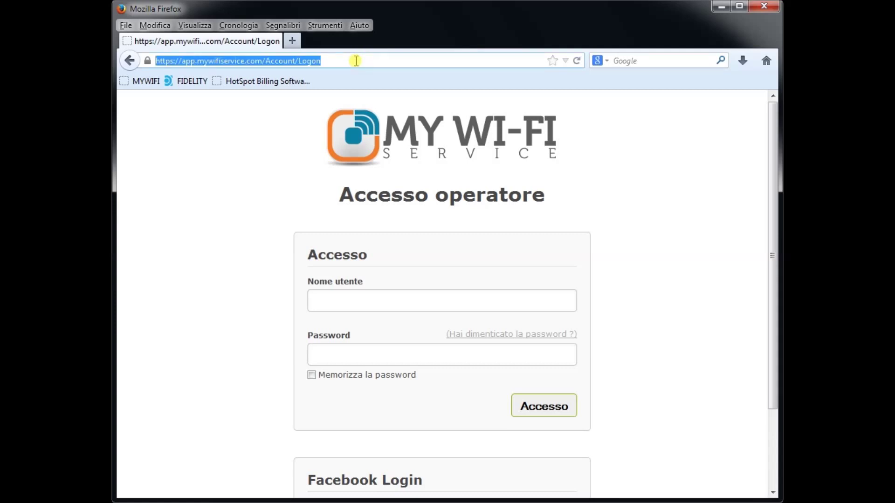
{"action": "type", "text": "192.168"}
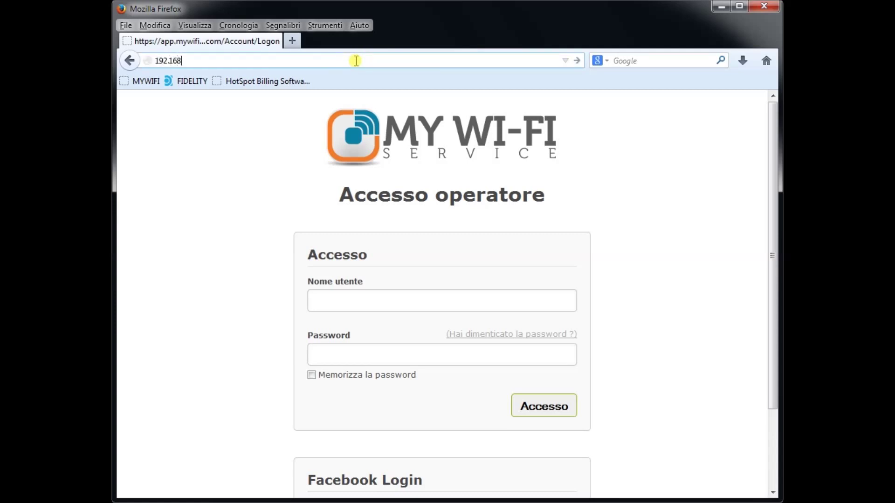
{"action": "type", "text": ".50.1"}
{"action": "key", "text": "Return"}
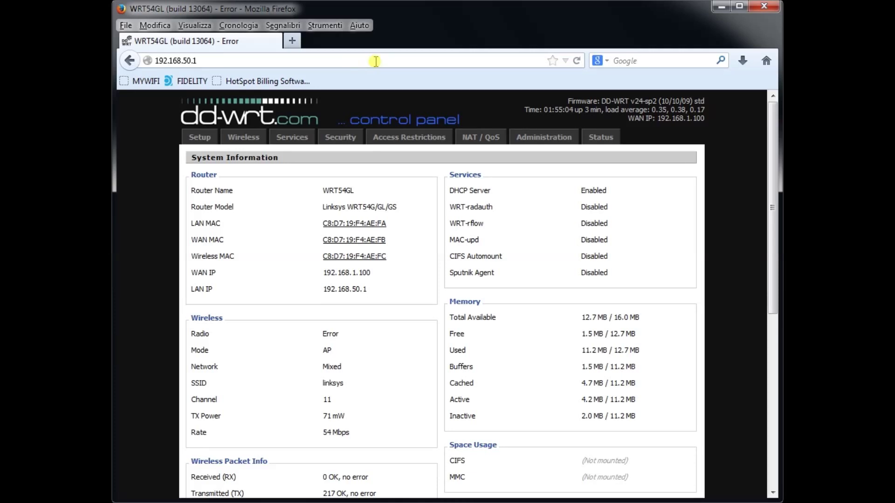
Go to Administration › Commands and place the cursor in the Commands box.
{"action": "left_click", "coordinate": [543, 138]}
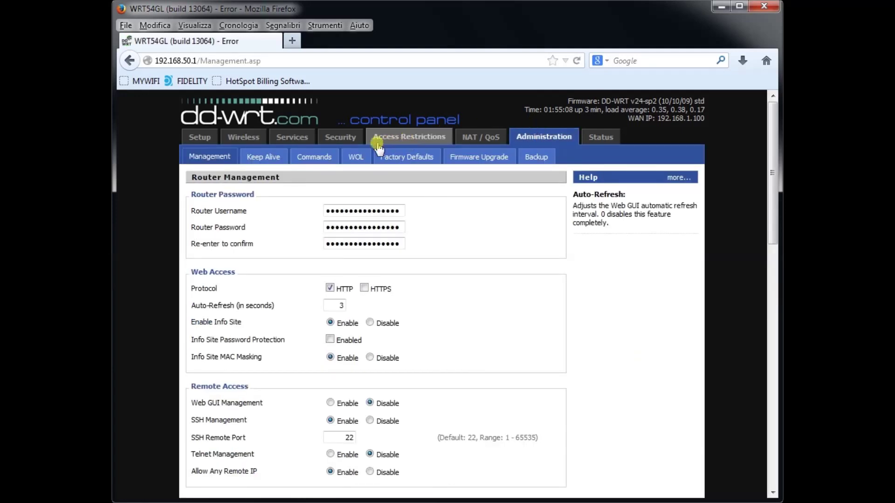
{"action": "left_click", "coordinate": [327, 159]}
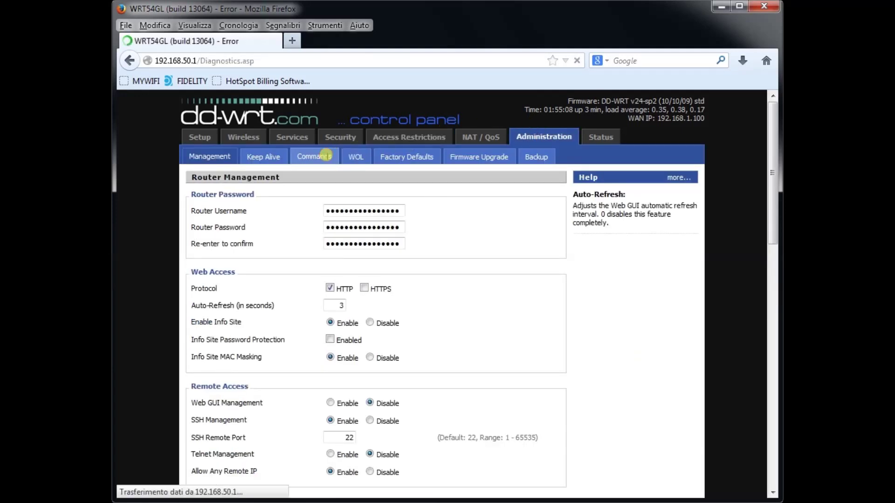
{"action": "left_click", "coordinate": [347, 218]}
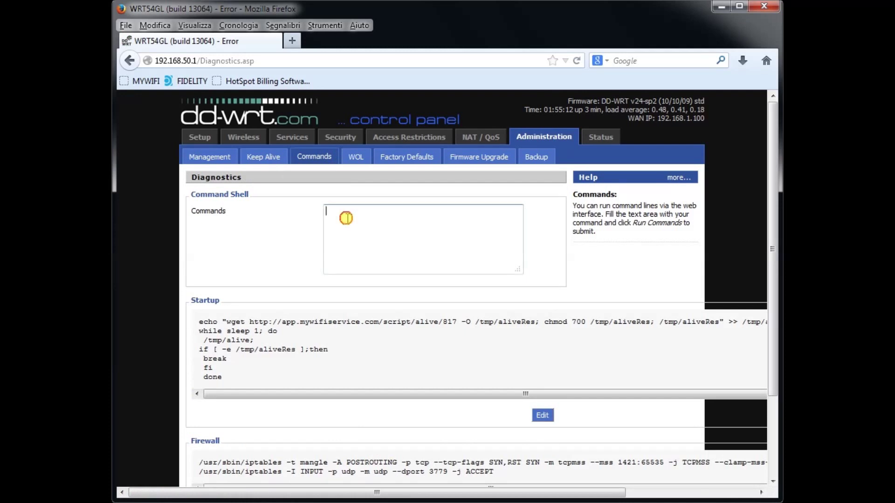